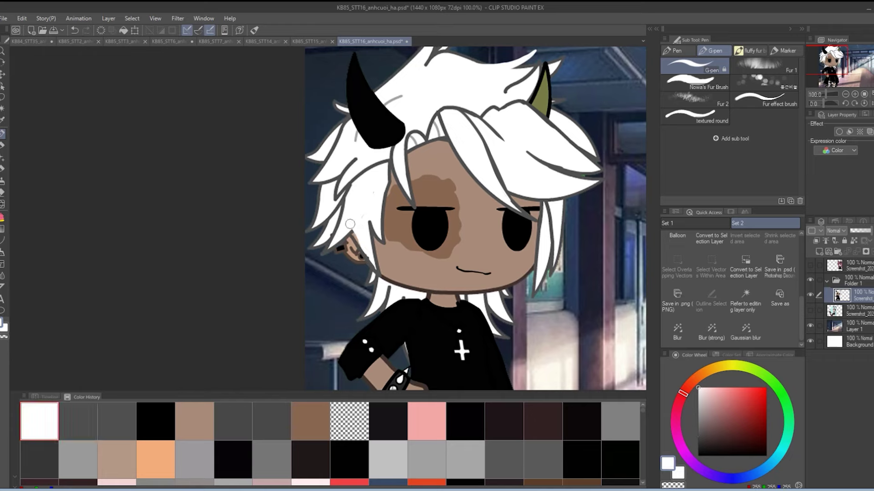
Step: Draw dark grey strand lines in the white hair above the ear and cover stray lines with white
alt+click(369, 228)
drag(368, 172, 377, 272)
mouse_move(348, 192)
mouse_down()
mouse_move(350, 234)
mouse_move(333, 232)
mouse_move(346, 232)
mouse_up()
alt+click(340, 218)
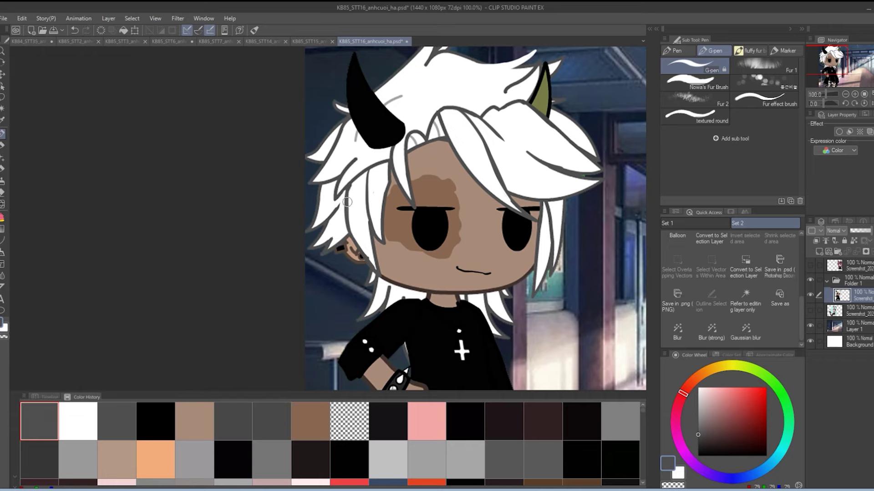
alt+click(357, 187)
drag(357, 184, 400, 89)
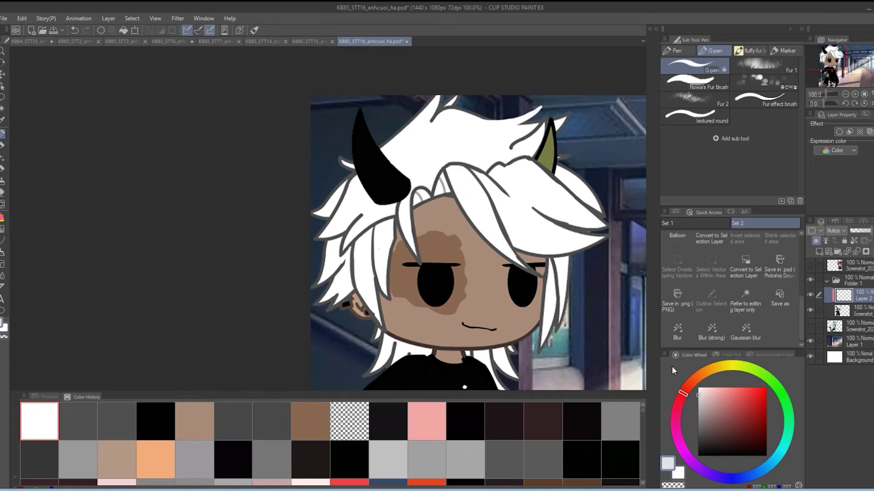
Step: Shade the inner hair under the bangs' parting in light grey with the soft brush on the Multiply layer
key(b)
click(694, 91)
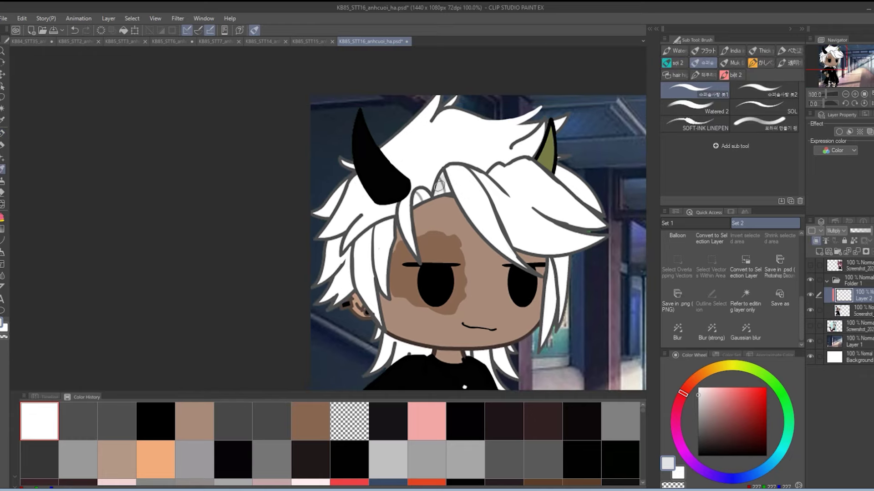
drag(437, 191, 444, 180)
click(698, 408)
mouse_move(443, 182)
mouse_down()
mouse_move(417, 200)
mouse_move(427, 193)
mouse_up()
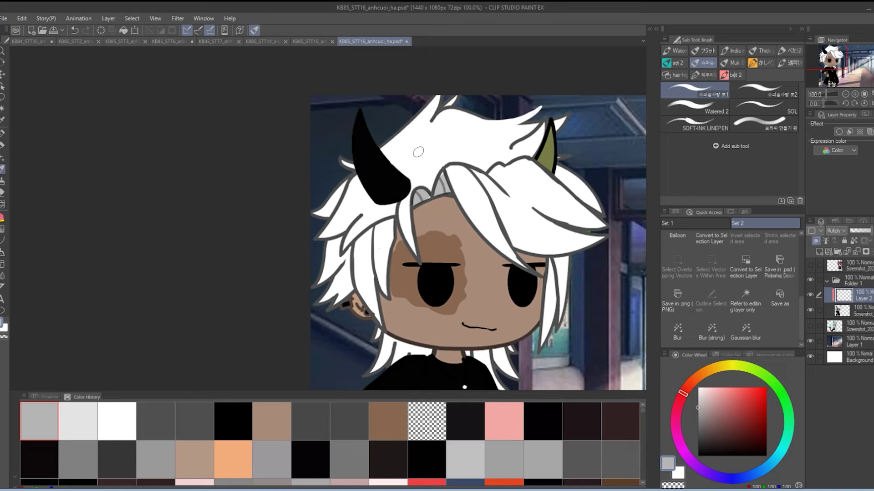
Step: Paint light grey shadows along the swept bangs, side locks and back strands of the white hair
mouse_move(450, 176)
mouse_down()
mouse_move(484, 234)
mouse_move(524, 265)
mouse_up()
mouse_move(481, 182)
mouse_down()
mouse_move(512, 248)
mouse_move(587, 248)
mouse_up()
drag(604, 236, 552, 231)
mouse_move(552, 321)
mouse_down()
mouse_move(552, 267)
mouse_move(357, 171)
mouse_move(350, 214)
mouse_move(346, 164)
mouse_move(347, 260)
mouse_move(331, 304)
mouse_up()
drag(432, 174, 410, 208)
drag(416, 132, 400, 159)
drag(434, 131, 421, 144)
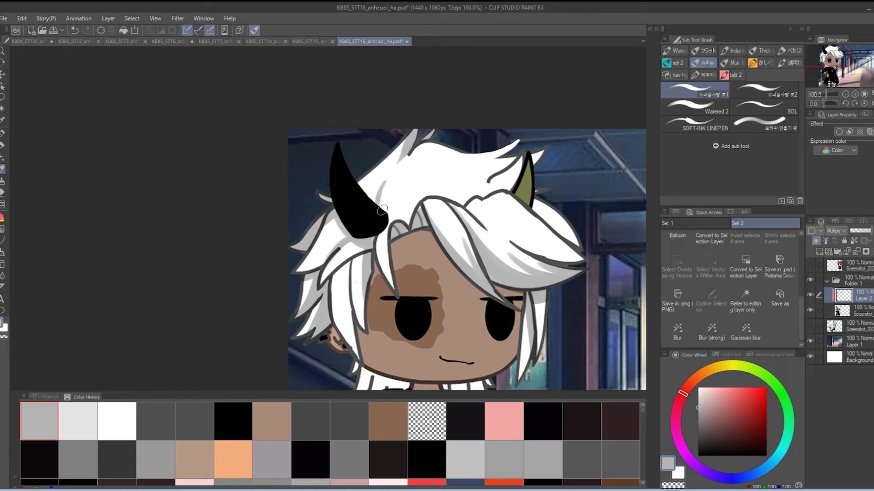
Step: Add light grey shading strokes to the crown, the upper bangs and the locks beside the ear
drag(401, 176, 387, 206)
drag(421, 186, 401, 209)
drag(517, 157, 461, 180)
mouse_move(426, 164)
mouse_down()
mouse_move(470, 168)
mouse_move(501, 191)
mouse_move(400, 210)
mouse_move(564, 236)
mouse_move(528, 234)
mouse_move(582, 260)
mouse_up()
key(ctrl+z)
drag(455, 273, 494, 239)
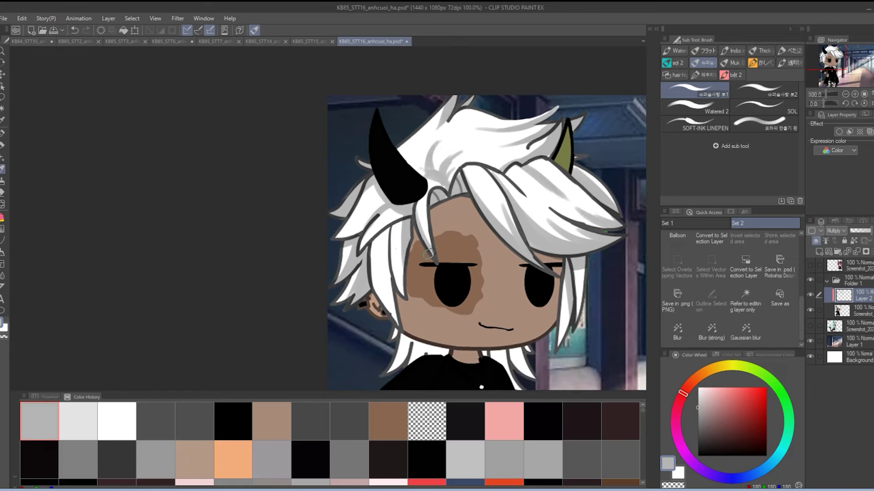
drag(395, 227, 397, 324)
Step: Shade the face beneath the hair in a light tan and tint the hair behind the neck pale blue
alt+click(498, 297)
mouse_move(713, 408)
mouse_down()
mouse_move(702, 397)
mouse_move(709, 401)
mouse_up()
mouse_move(464, 201)
mouse_down()
mouse_move(492, 243)
mouse_move(559, 271)
mouse_move(437, 241)
mouse_move(402, 302)
mouse_up()
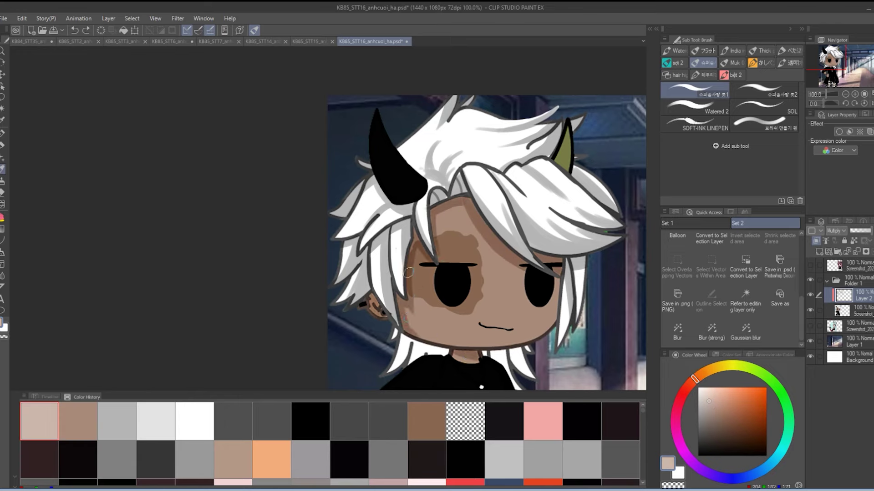
alt+click(422, 352)
drag(423, 352, 403, 312)
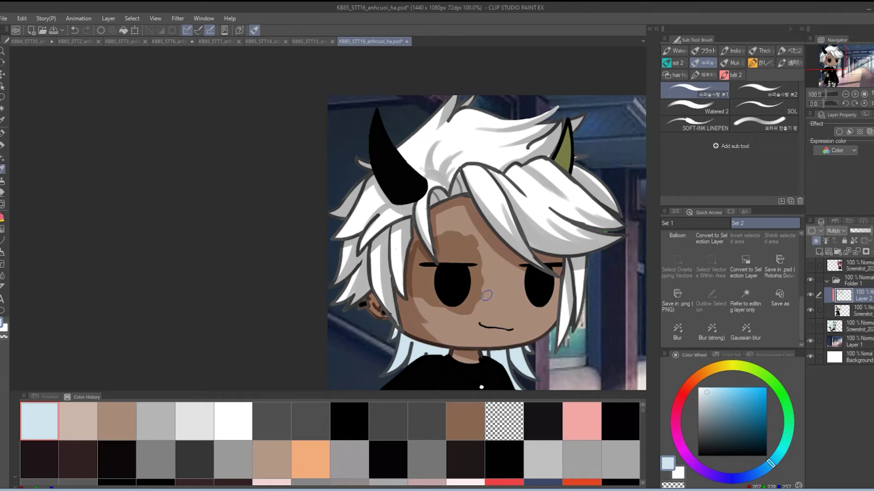
Step: Shade the character's forearm, hand and legs with the light tan shadow colour
drag(824, 62, 820, 69)
click(78, 422)
drag(384, 248, 373, 278)
drag(399, 298, 427, 301)
click(820, 81)
drag(434, 175, 408, 266)
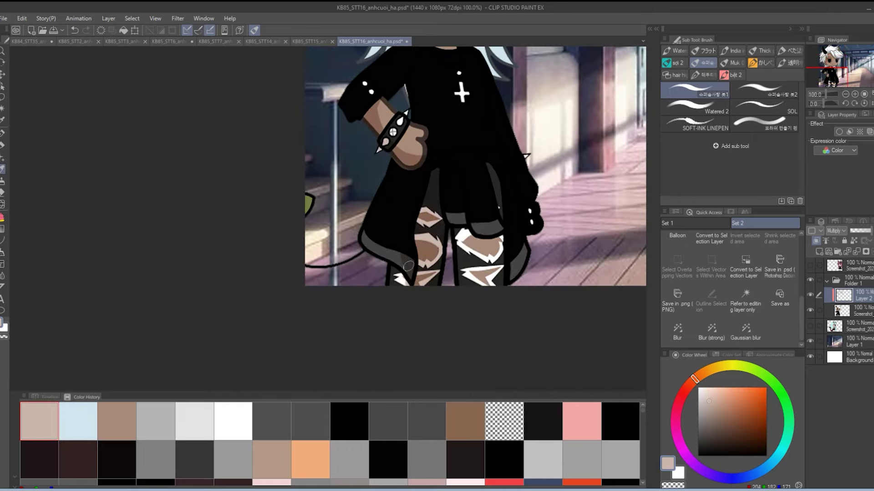
drag(461, 235, 468, 280)
Step: Airbrush salmon blush onto both cheeks of the white-haired character using a new layer
drag(820, 82, 821, 61)
click(3, 180)
click(728, 392)
drag(373, 218, 398, 227)
click(819, 251)
mouse_move(506, 225)
mouse_down()
mouse_move(535, 229)
mouse_move(546, 198)
mouse_up()
key(e)
Step: On a new layer, draw thin white highlight lines under the upper lids and in the lower part of both eyes
click(819, 252)
click(699, 389)
key(b)
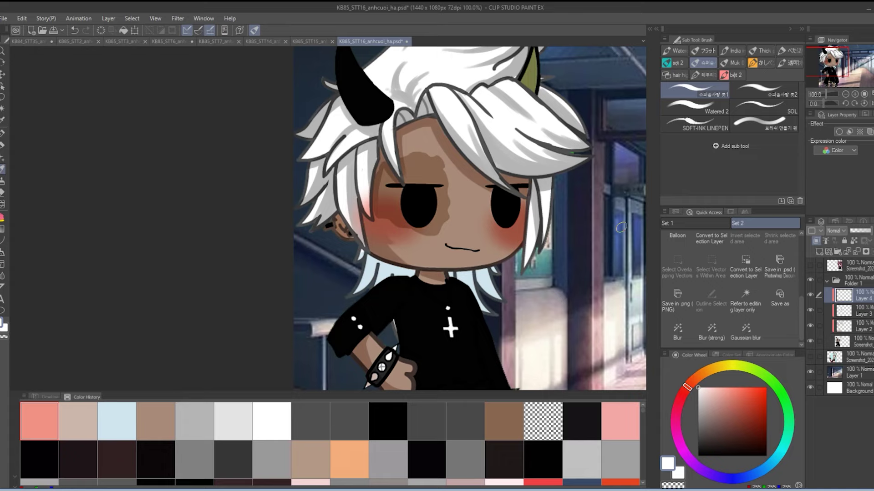
click(854, 95)
click(764, 107)
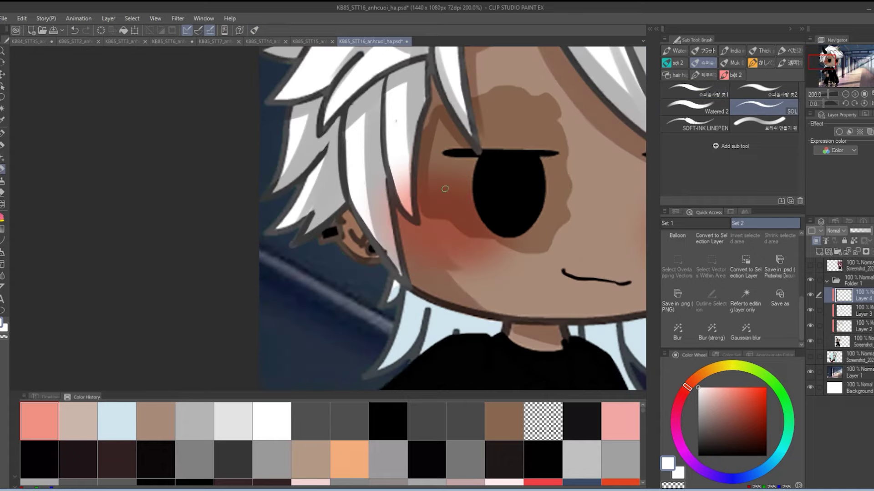
drag(460, 158, 547, 158)
drag(496, 228, 525, 228)
drag(819, 57, 825, 57)
drag(540, 232, 562, 228)
Step: Paint soft white round reflections at the bottom of both black eyes with the larger soft brush
click(765, 90)
mouse_move(375, 223)
mouse_down()
mouse_move(371, 229)
mouse_move(385, 228)
mouse_up()
drag(544, 228, 558, 229)
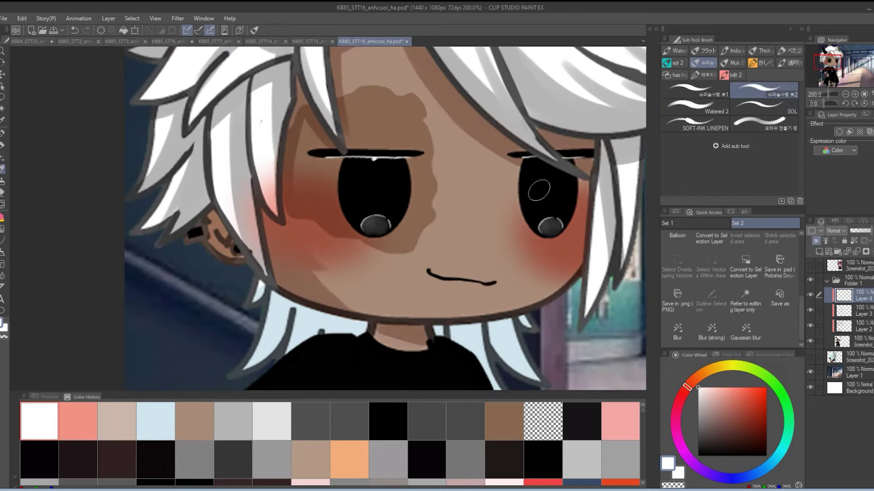
Step: Draw black brow strokes above both of the white-haired character's eyes with the G-pen and trim them with transparent colour
key(p)
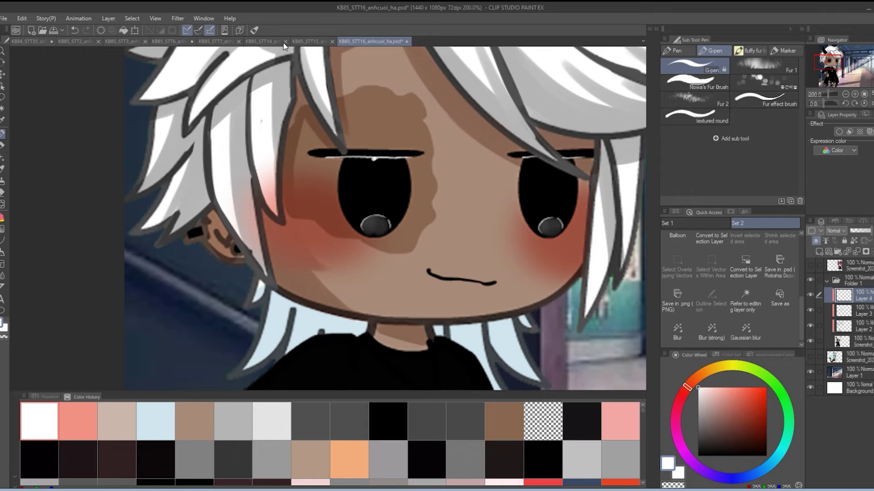
alt+click(548, 196)
click(845, 94)
click(829, 59)
drag(307, 205, 386, 188)
key(ctrl+z)
drag(290, 192, 382, 185)
drag(432, 167, 528, 173)
key(ctrl+z)
key(ctrl+z)
key(c)
drag(465, 151, 539, 162)
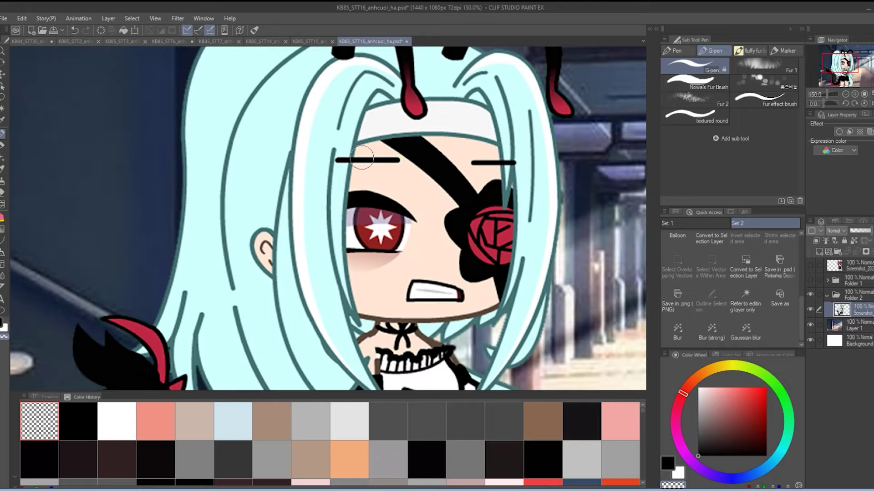
Step: Paint out both of the blue-haired girl's eyebrows with the matching skin and hair colours
alt+click(363, 176)
mouse_move(379, 160)
mouse_down()
mouse_move(362, 164)
mouse_move(395, 161)
mouse_up()
alt+click(321, 159)
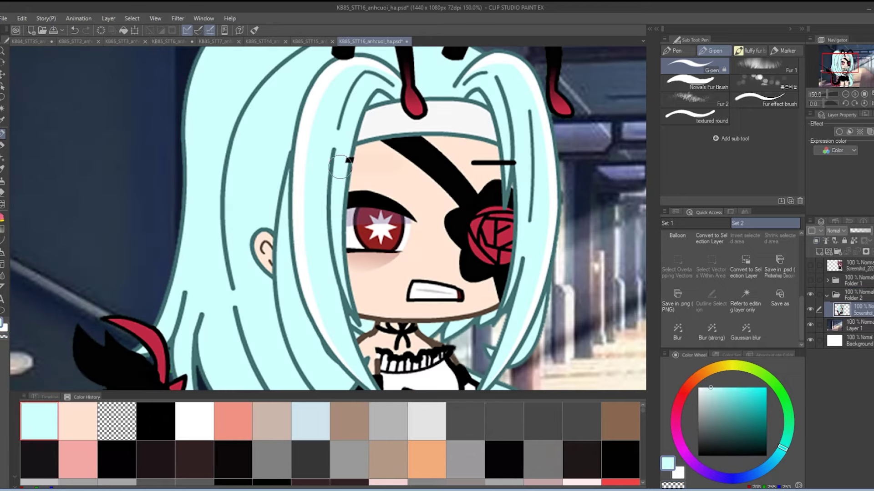
alt+click(484, 175)
mouse_move(474, 163)
mouse_down()
mouse_move(493, 163)
mouse_move(505, 186)
mouse_up()
alt+click(505, 189)
key(ctrl+z)
alt+click(522, 166)
drag(511, 146, 513, 183)
Step: Cover the inner strand lines of the girl's bangs with hair colour and repair the white highlight and brow remnant
scroll(294, 253, down, 1)
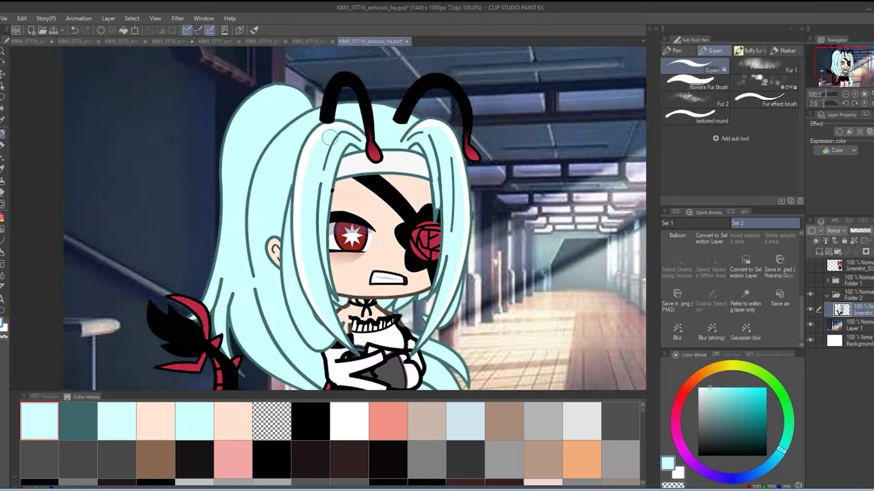
drag(361, 140, 325, 168)
alt+click(350, 147)
alt+click(314, 144)
drag(320, 130, 339, 122)
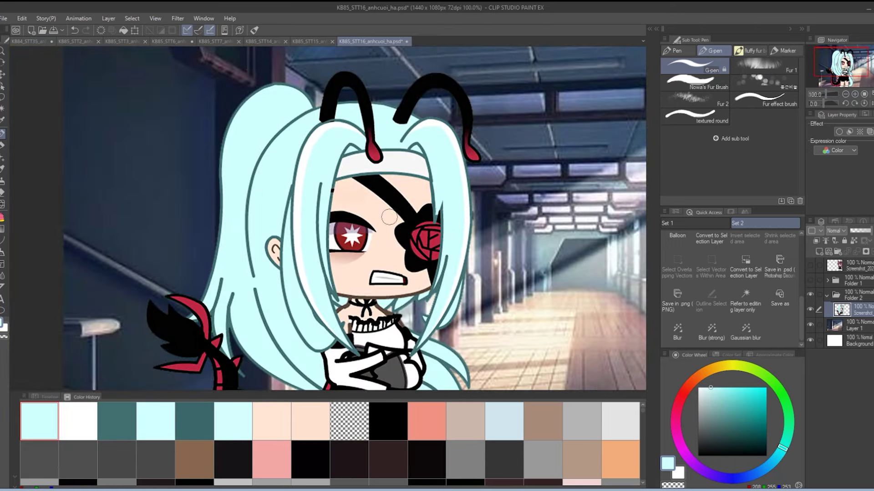
alt+click(333, 187)
drag(334, 188, 334, 194)
Step: Redraw the girl's hair strands beside the ear and above the tail using the hair's own outline and fill colours
alt+click(269, 249)
mouse_move(245, 305)
mouse_down()
mouse_move(274, 249)
mouse_move(244, 258)
mouse_up()
drag(261, 238, 256, 264)
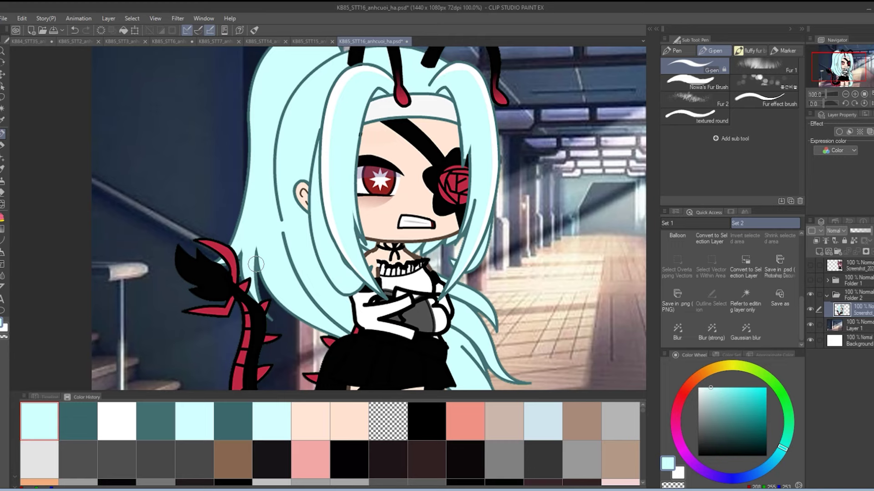
drag(516, 163, 460, 212)
scroll(338, 227, up, 2)
alt+click(327, 205)
alt+click(284, 239)
mouse_move(318, 202)
mouse_down()
mouse_move(344, 196)
mouse_move(287, 196)
mouse_move(342, 186)
mouse_move(351, 208)
mouse_up()
Step: Paint the girl's upper eyelid dark red and add thin black lash and crease lines with the SOL brush
key(b)
alt+click(389, 156)
click(762, 107)
click(273, 490)
click(248, 462)
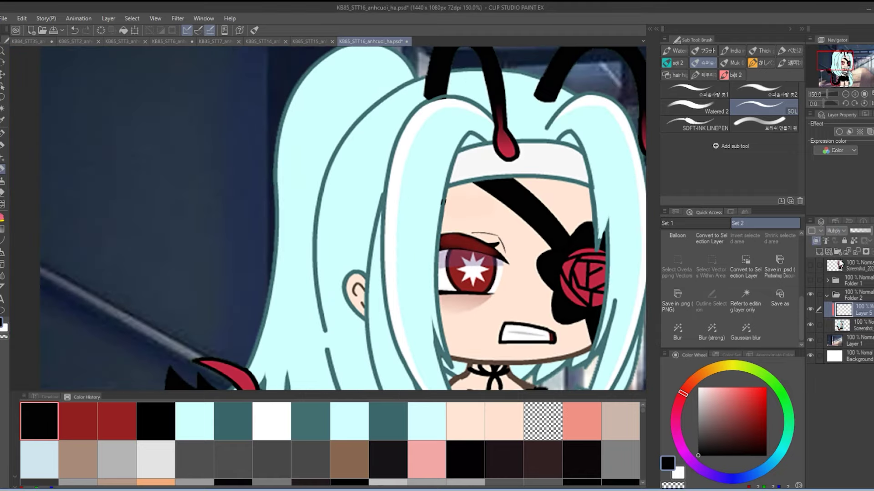
Step: Add pink blush beneath the girl's eye and erase the excess over the hair
click(427, 460)
drag(437, 319, 462, 314)
key(e)
drag(415, 282, 398, 248)
Step: Pick a darker skin tone and add a Multiply layer directly above the girl's base image
click(504, 421)
click(703, 403)
click(861, 325)
click(819, 251)
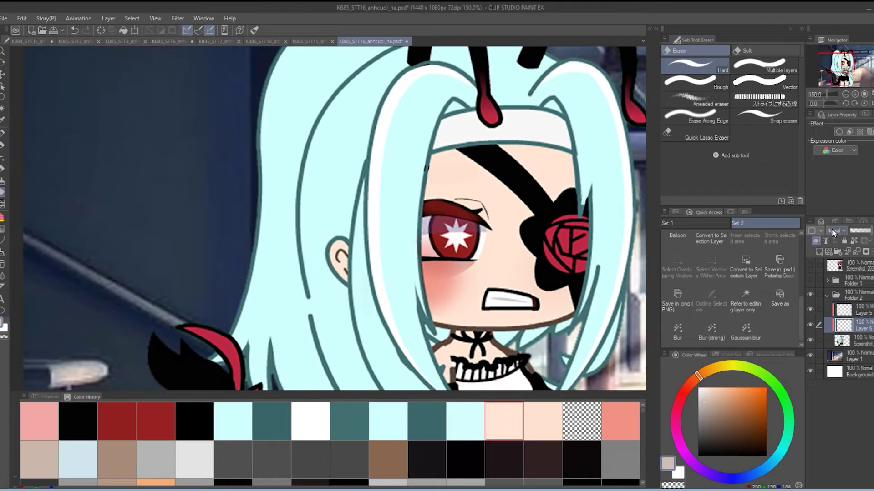
click(834, 233)
click(837, 251)
Step: Shade the girl's forehead and face edge beneath the headband and hair in a soft pinkish beige
key(b)
drag(443, 157, 432, 194)
click(692, 382)
click(706, 397)
drag(430, 160, 537, 152)
drag(537, 152, 571, 184)
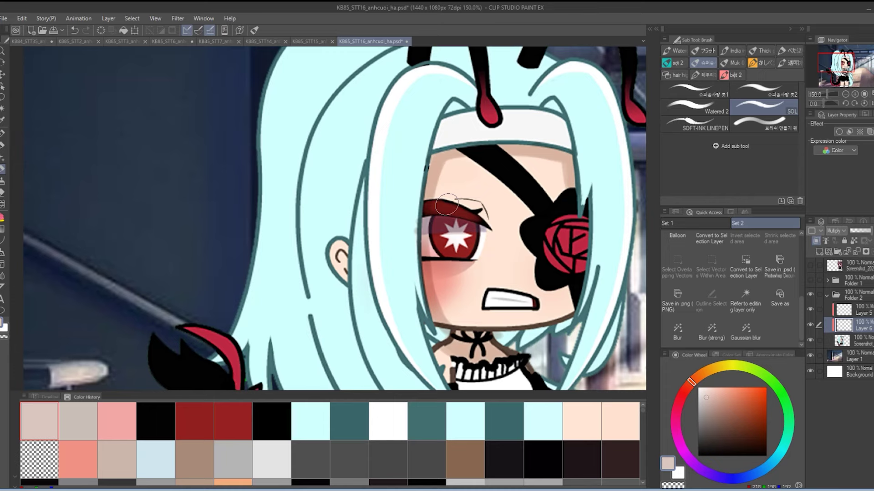
Step: Shade the girl's hair around the headband and beneath the antennae in greyish teal
alt+click(404, 219)
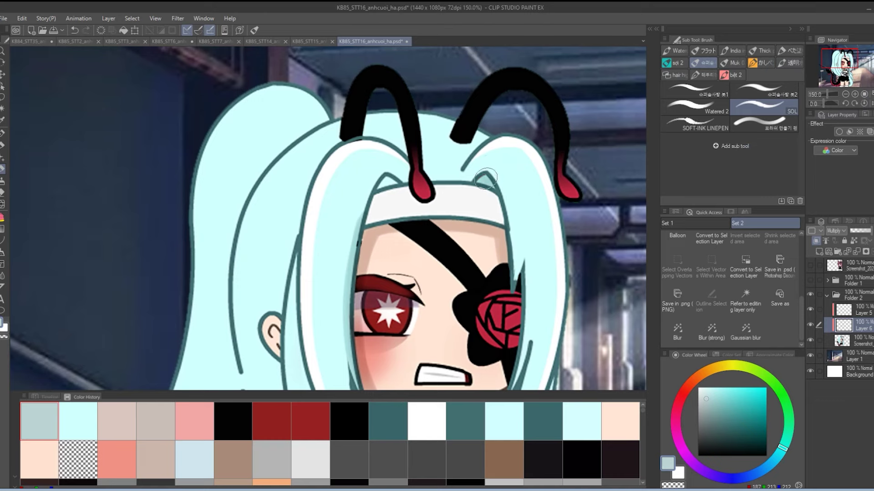
mouse_move(374, 140)
mouse_down()
mouse_move(401, 157)
mouse_move(395, 122)
mouse_up()
mouse_move(482, 142)
mouse_down()
mouse_move(460, 171)
mouse_move(468, 176)
mouse_up()
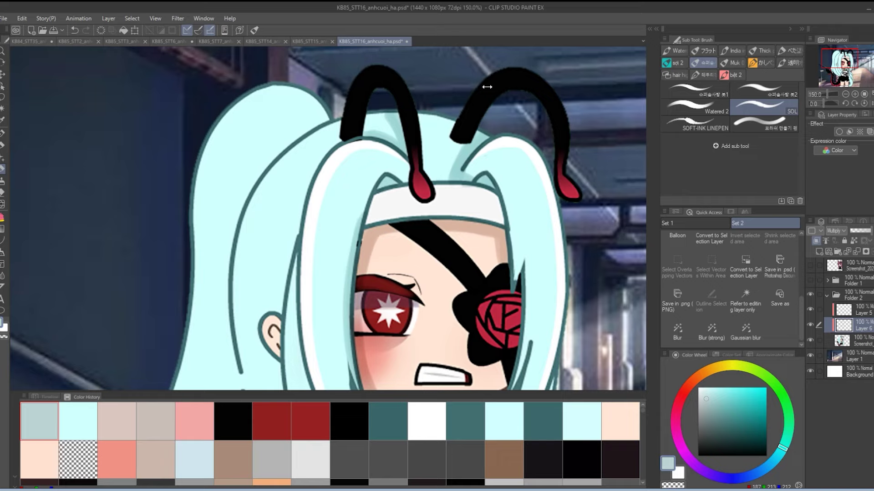
Step: Paint greyish teal shadow over the girl's trailing hair behind her arm and skirt
drag(500, 369, 490, 237)
key(ctrl+minus)
drag(454, 330, 465, 384)
mouse_move(431, 371)
mouse_down()
mouse_move(460, 250)
mouse_move(465, 335)
mouse_up()
drag(498, 224, 527, 268)
Step: Shade the upper part of both of the girl's legs under the skirt in pinkish beige
click(116, 414)
drag(415, 285, 448, 307)
drag(365, 285, 389, 283)
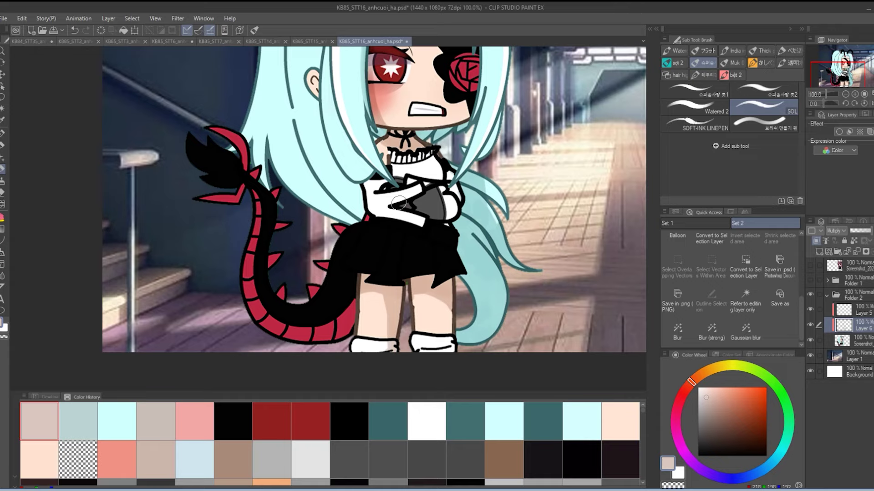
Step: Paint greyish teal shadows along the long hair strands below the ear and beside the face
click(78, 421)
drag(336, 132, 415, 188)
drag(399, 159, 434, 264)
drag(412, 127, 442, 227)
mouse_move(433, 125)
mouse_down()
mouse_move(458, 233)
mouse_move(437, 75)
mouse_up()
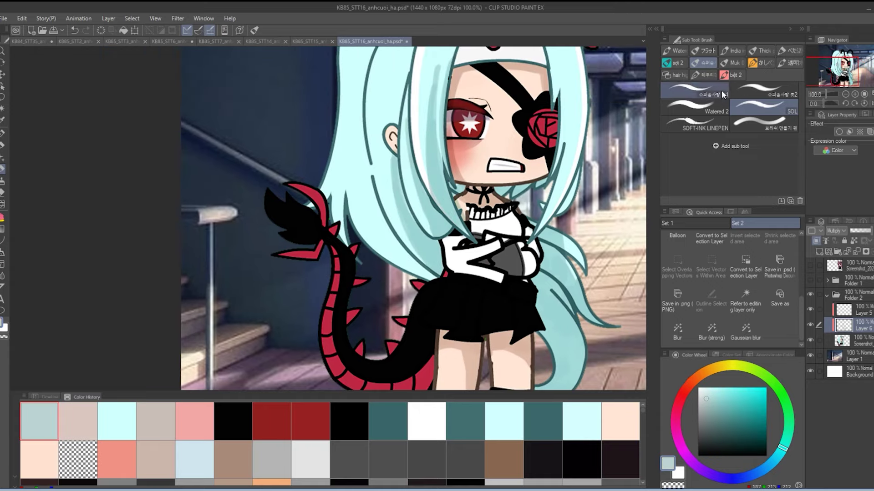
Step: Shade the girl's front locks in greyish teal with the soft brush and thin the shading with transparent colour
click(723, 94)
drag(439, 160, 445, 250)
key(c)
drag(443, 182, 445, 267)
key(c)
drag(565, 191, 563, 251)
key(ctrl+z)
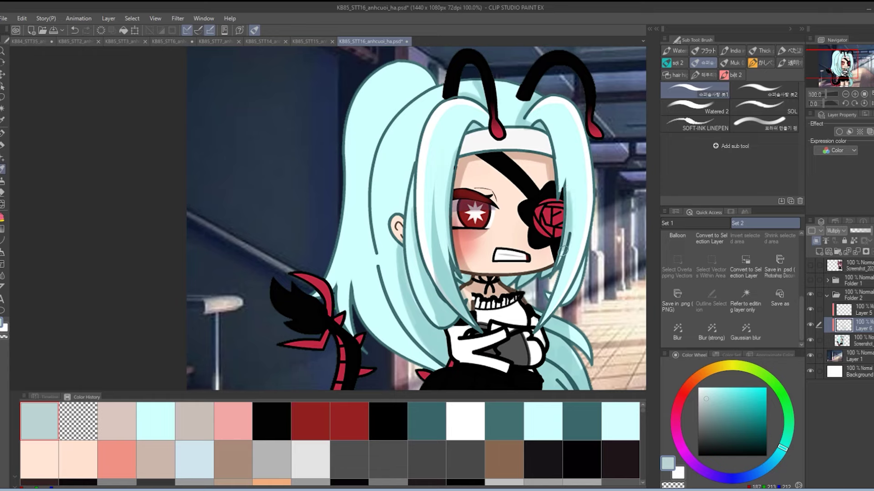
Step: Add greyish teal shadow strokes down the girl's ponytail and the lower back hair above the tail
drag(459, 182, 487, 199)
drag(405, 171, 404, 271)
drag(405, 284, 458, 383)
drag(397, 292, 433, 374)
drag(387, 271, 381, 336)
drag(380, 273, 389, 354)
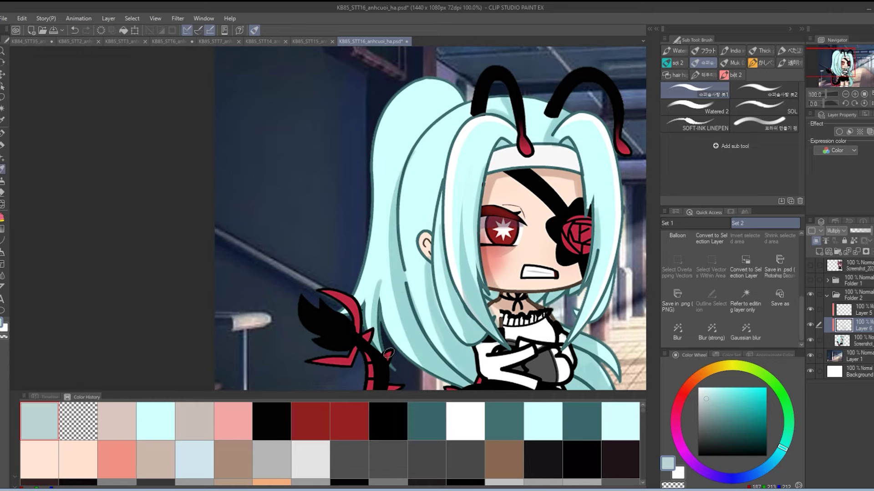
Step: Shade the girl's neck and white sleeves in pinkish beige and darken the iris and grey glove with dark grey
key(c)
mouse_move(499, 314)
mouse_down()
mouse_move(494, 323)
mouse_move(419, 230)
mouse_up()
click(116, 420)
drag(459, 253, 493, 268)
drag(492, 273, 490, 294)
drag(449, 294, 459, 295)
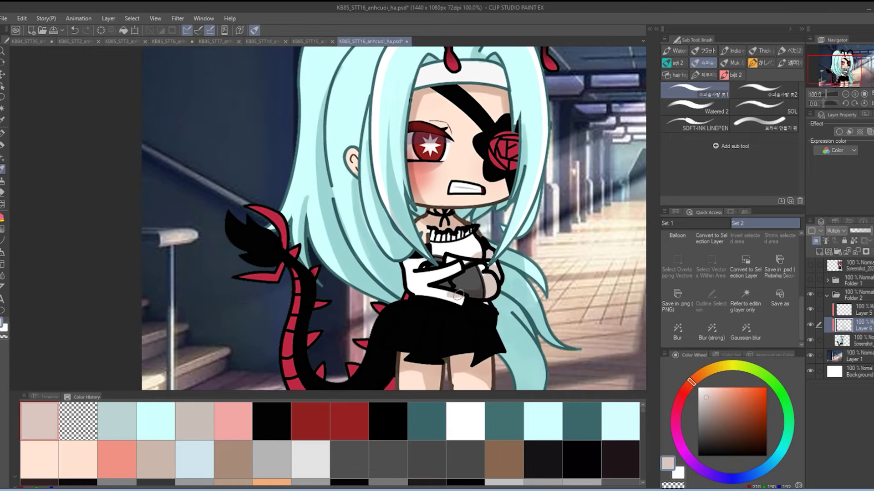
alt+click(452, 275)
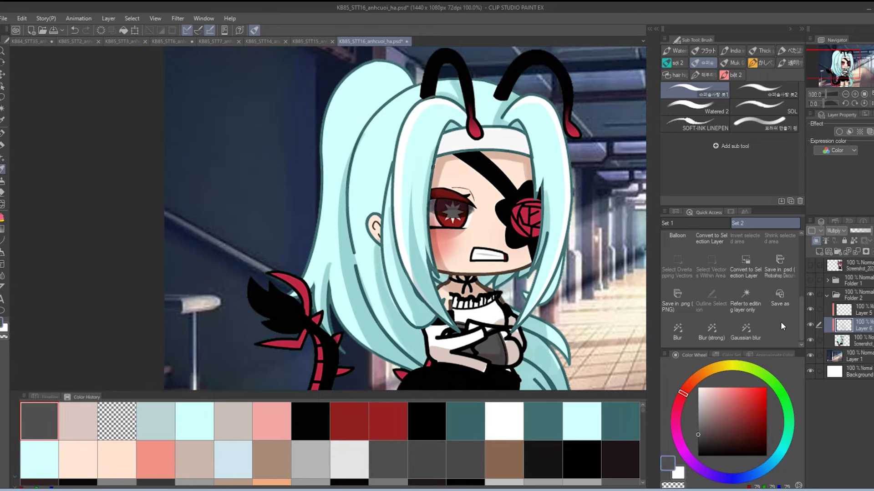
Step: Add a clipped additive layer above the shading and soft-brush a glow over the girl's iris with red sampled from the eye
click(861, 310)
click(819, 251)
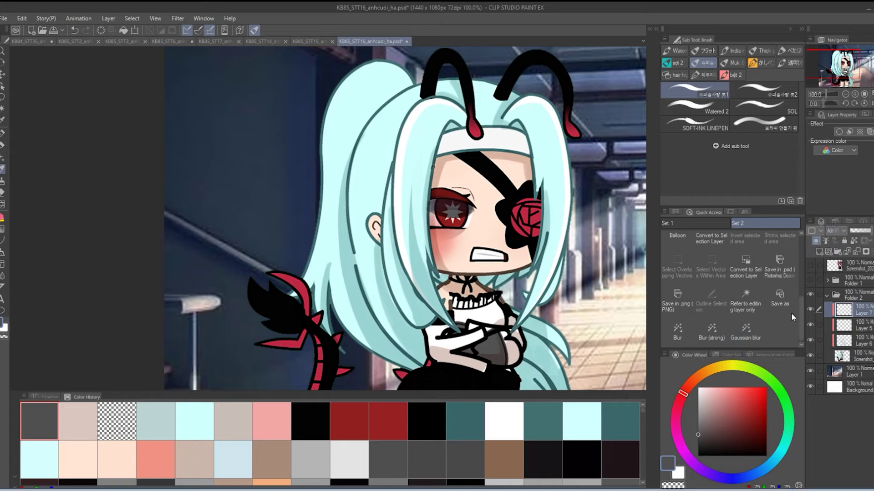
alt+click(451, 197)
key(b)
mouse_move(442, 222)
mouse_down()
mouse_move(463, 222)
mouse_move(478, 260)
mouse_move(548, 258)
mouse_move(513, 259)
mouse_move(534, 261)
mouse_up()
Step: Create a new layer above the glow and dot white highlights onto the girl's red iris with the G-pen
click(819, 252)
key(p)
click(698, 389)
click(453, 200)
key(ctrl+z)
click(452, 226)
Step: Rework the girl's mouth on the character layer using the sampled skin tone and black outline colour
click(861, 372)
alt+click(489, 270)
alt+click(506, 259)
alt+click(489, 269)
Step: Refine the mouth into a smooth wavy black outline with white teeth, clean its corner, and save the artwork in PSD format
key(h)
scroll(440, 251, up, 1)
alt+click(493, 232)
click(513, 259)
alt+click(553, 207)
scroll(496, 261, up, 1)
key(ctrl+z)
mouse_move(354, 218)
mouse_down()
mouse_move(388, 220)
mouse_move(358, 223)
mouse_up()
scroll(843, 66, down, 1)
click(780, 264)
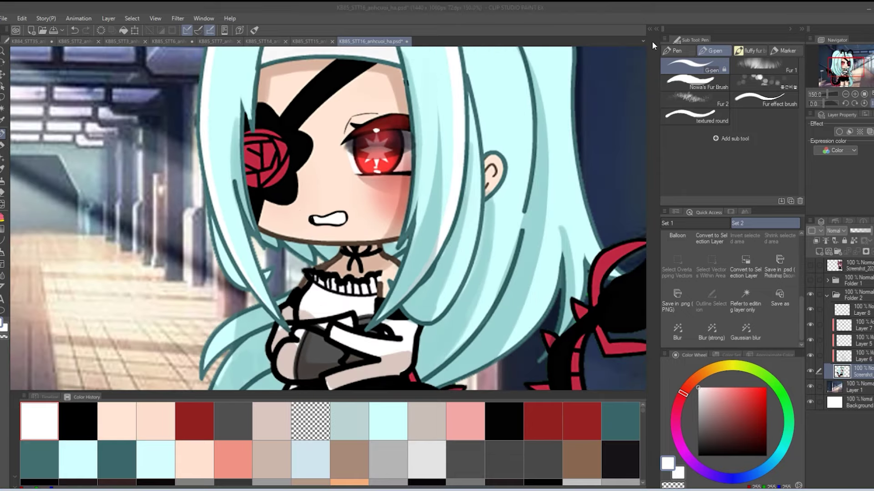